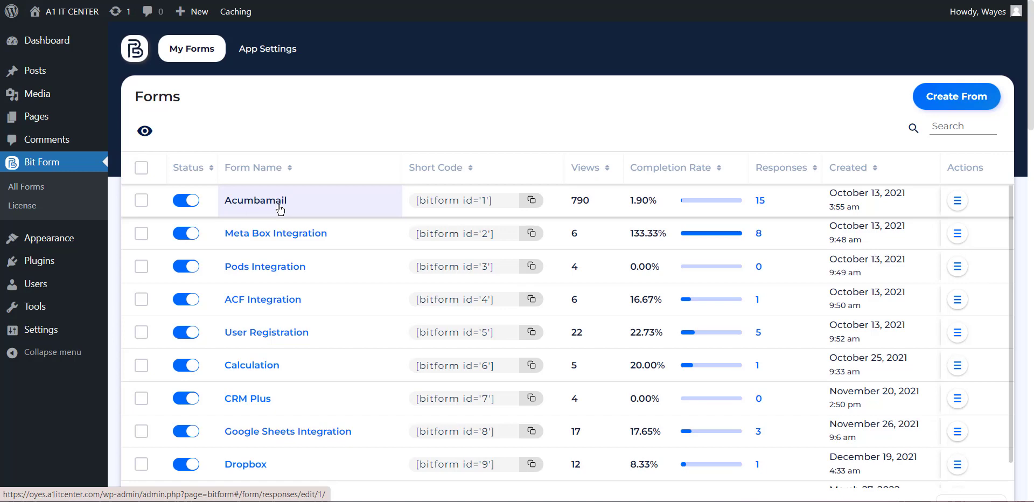
- Open the Acumbamail form from All Forms and switch to its Builder view
left_click(269, 203)
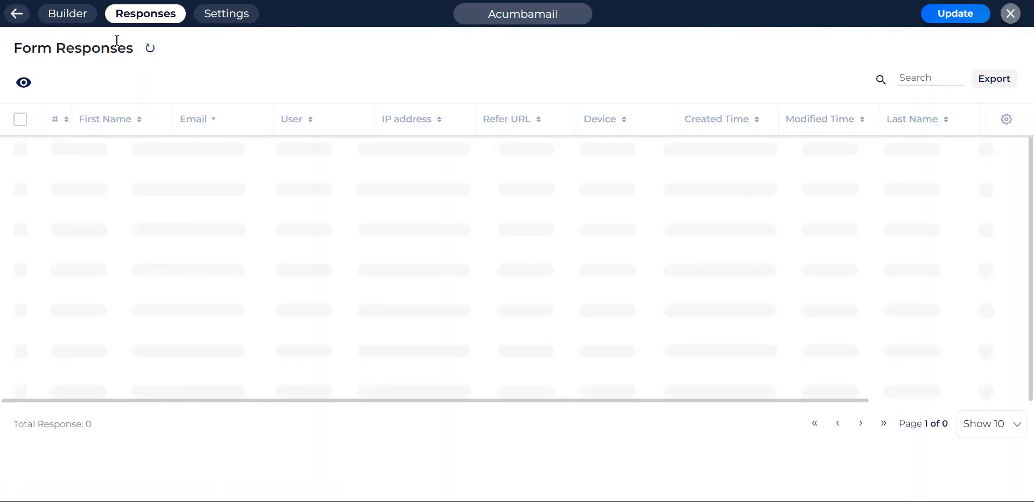
left_click(57, 13)
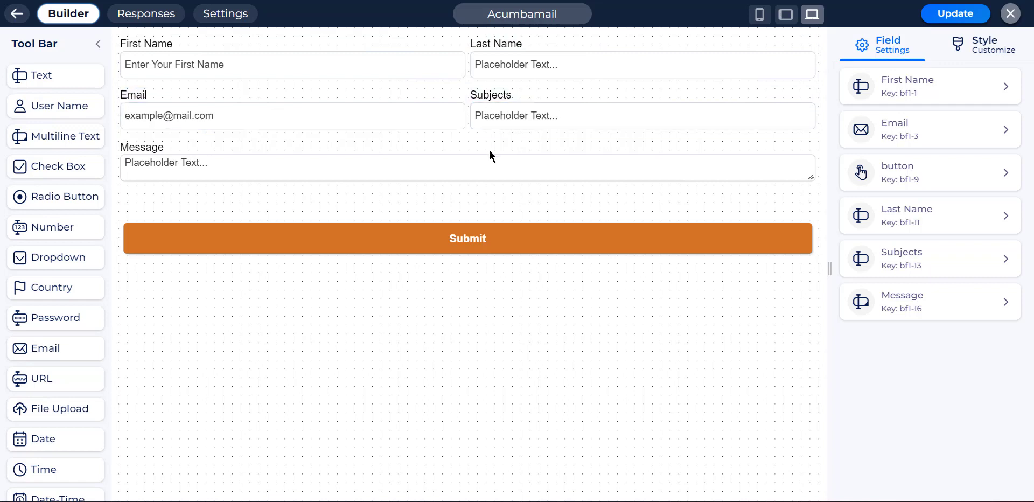
- Add a new Acumbamail integration from the form's Settings > Integrations
left_click(214, 16)
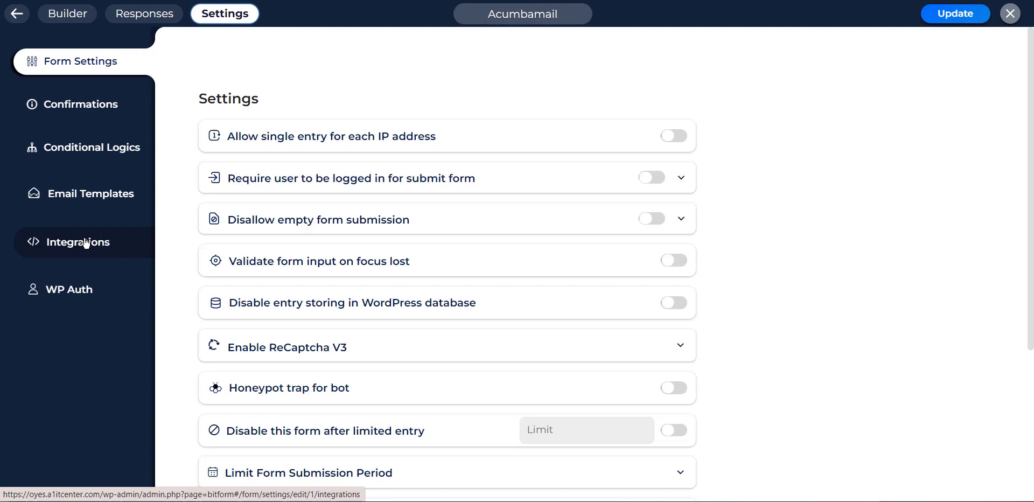
left_click(85, 243)
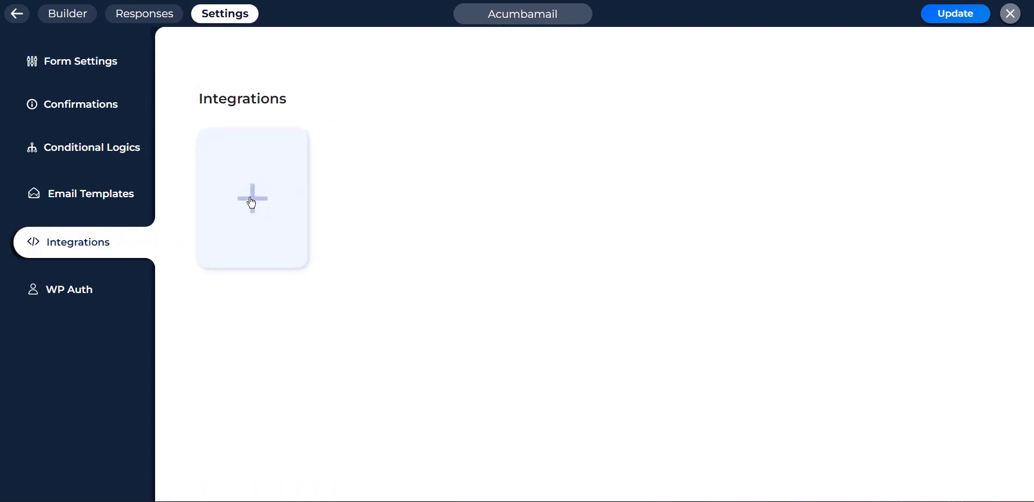
left_click(251, 202)
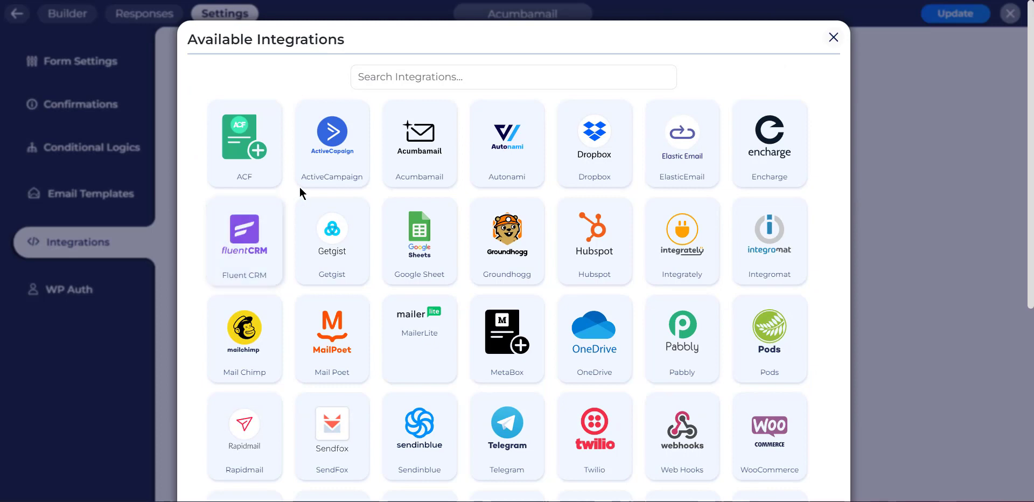
left_click(413, 161)
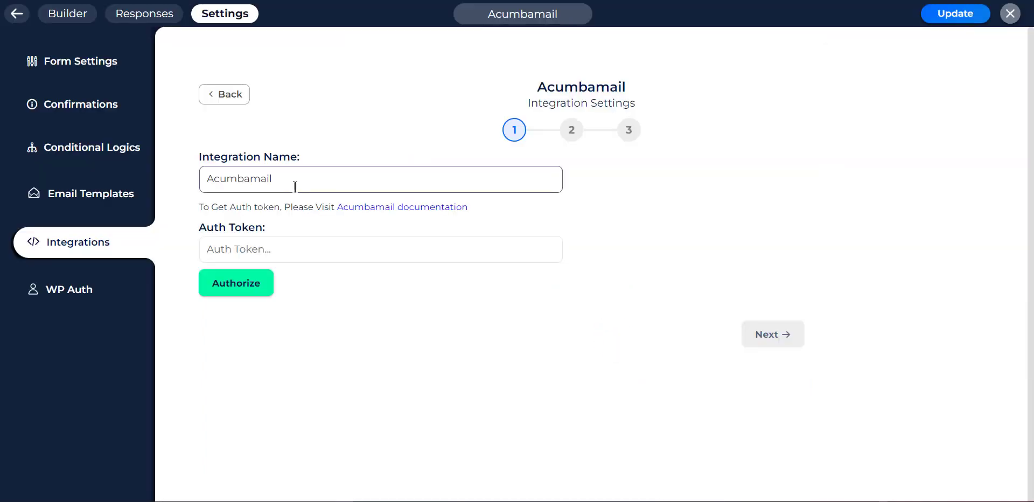
- Review the integration name and Auth Token fields, then open the Acumbamail documentation link in a new tab
left_click_drag(287, 175, 201, 177)
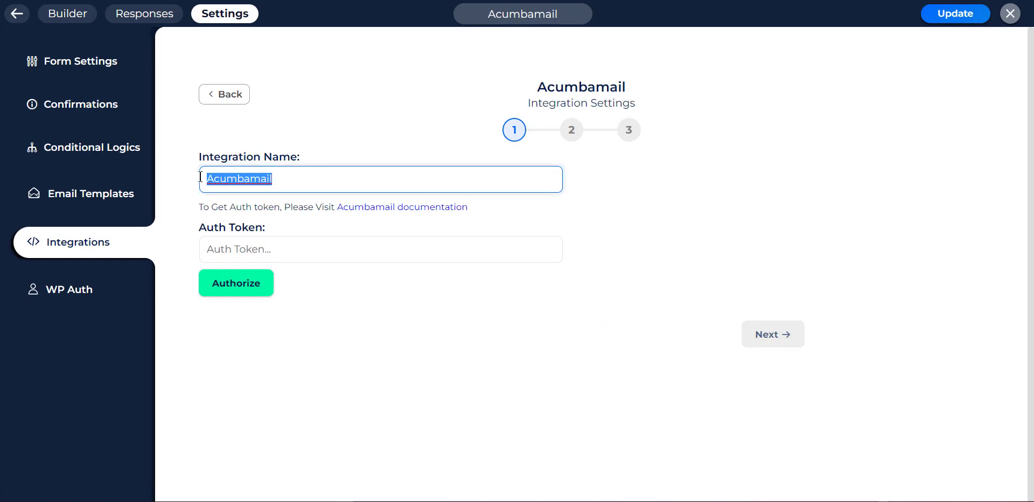
left_click(196, 208)
left_click_drag(189, 225, 276, 228)
left_click(281, 227)
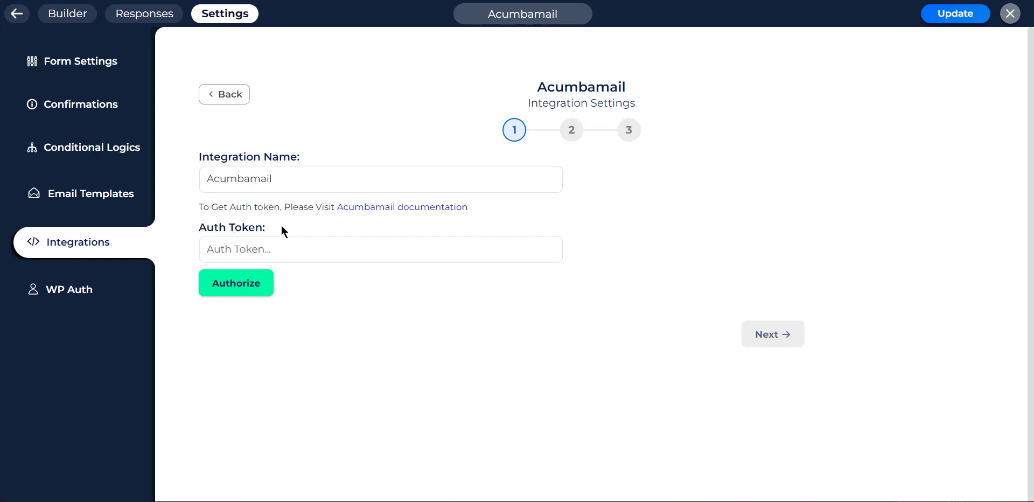
right_click(381, 210)
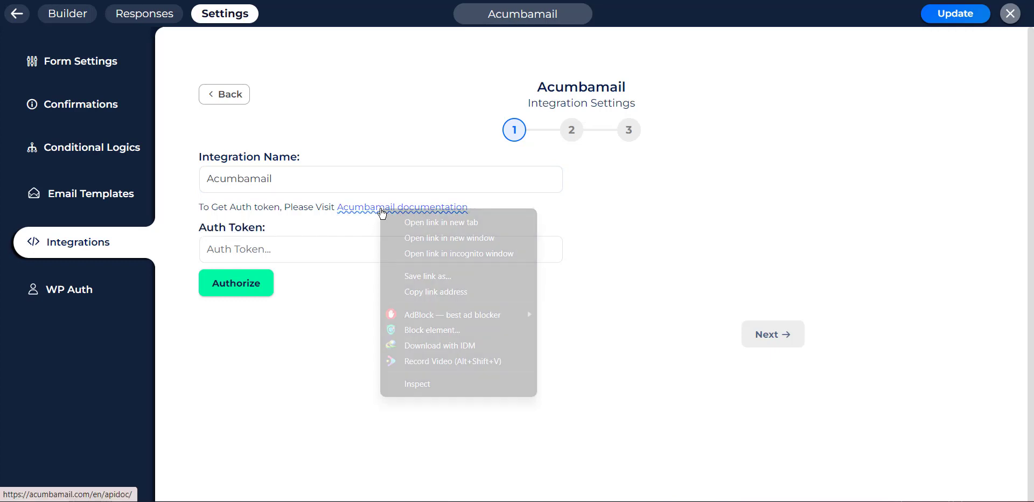
left_click(416, 223)
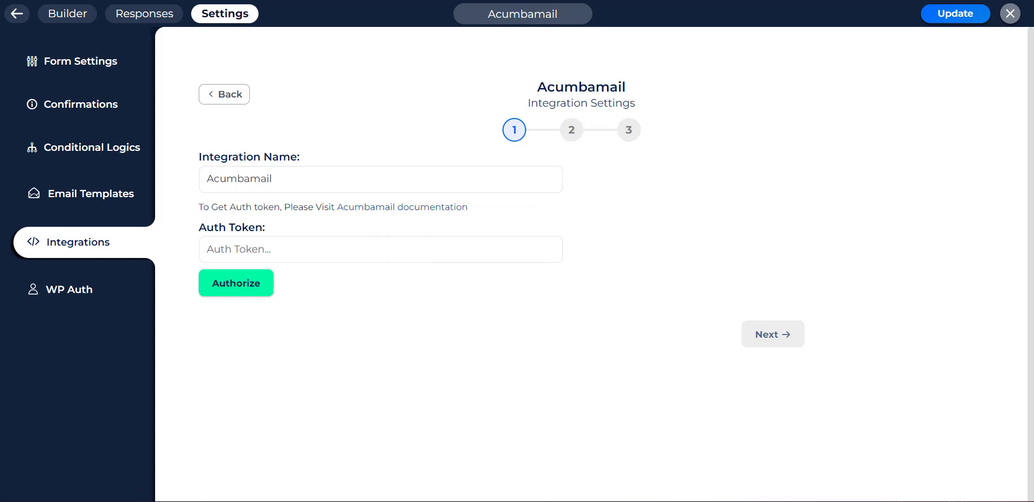
- Select the auth_token value under Customer identifier in the Acumbamail API documentation
key("ctrl+Tab")
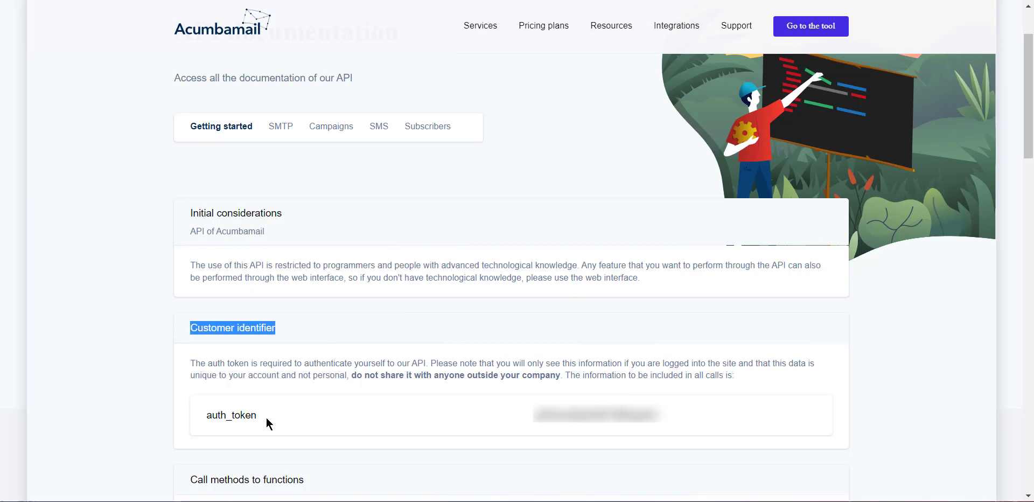
left_click(241, 417)
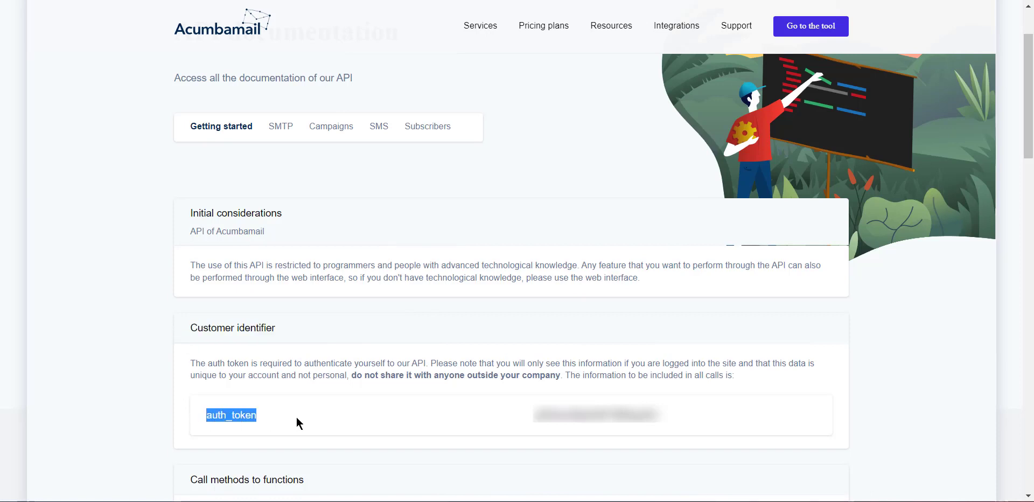
left_click_drag(484, 419, 680, 421)
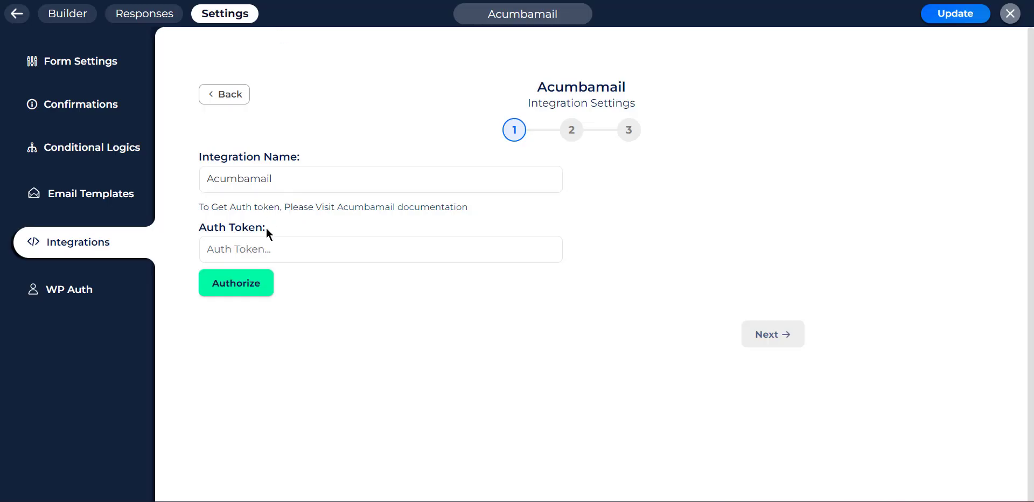
- Paste the copied token into the Auth Token field and authorize the Acumbamail connection
left_click(267, 249)
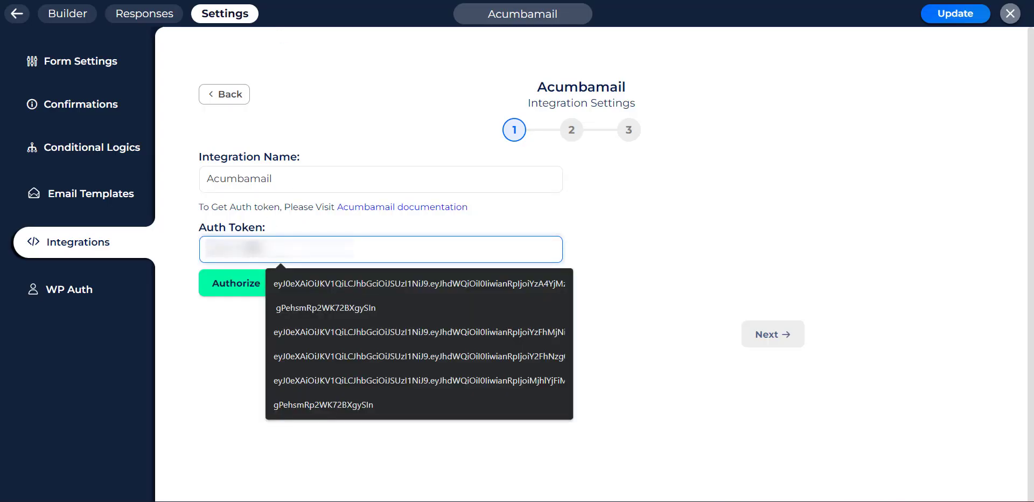
key("ctrl+v")
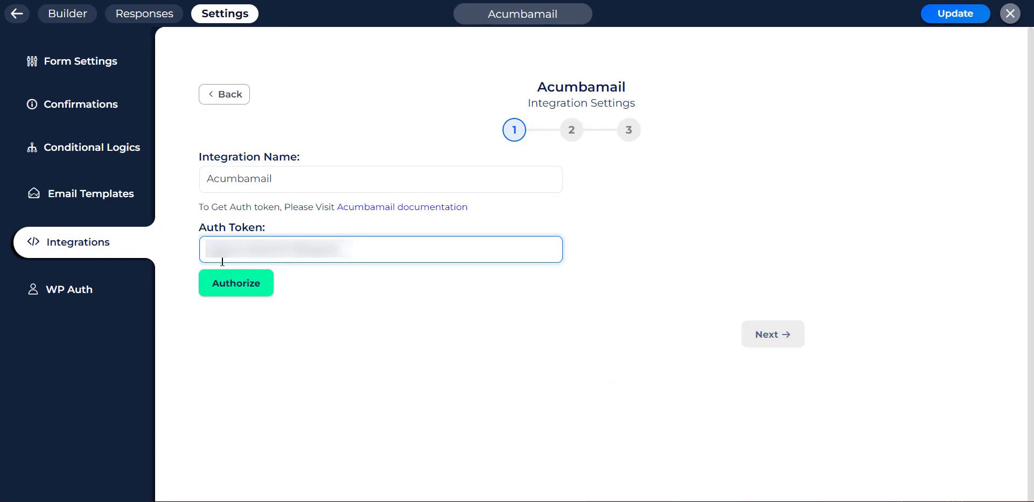
left_click(250, 285)
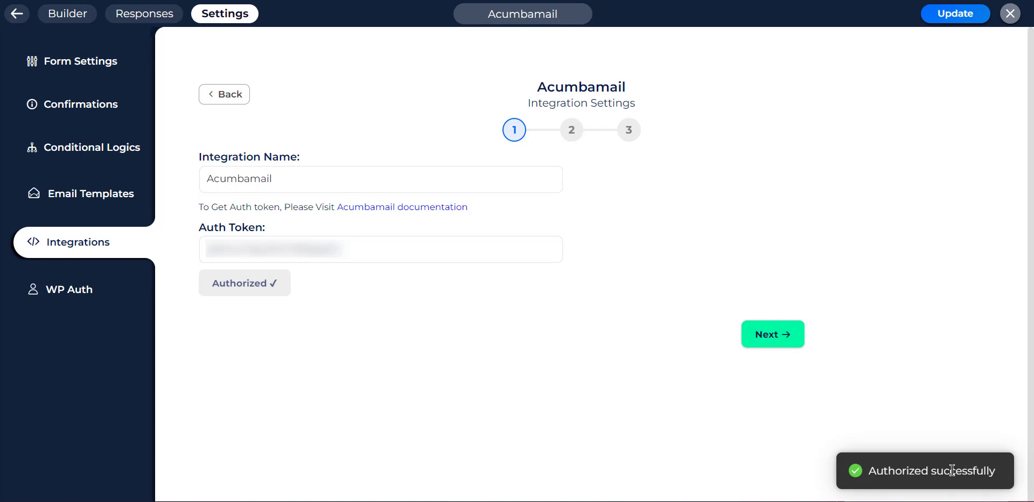
- Proceed to step 2 of the integration and expand the Actions dropdown
left_click(754, 336)
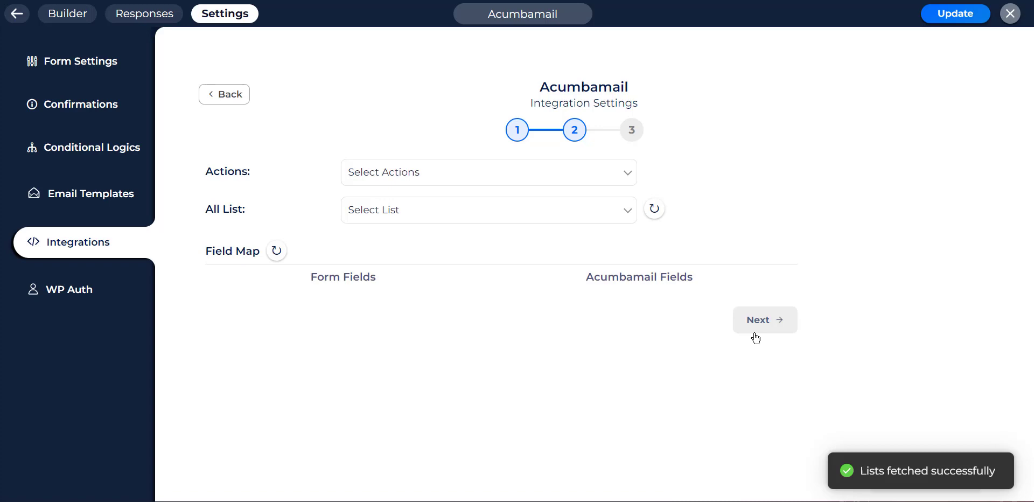
left_click(443, 176)
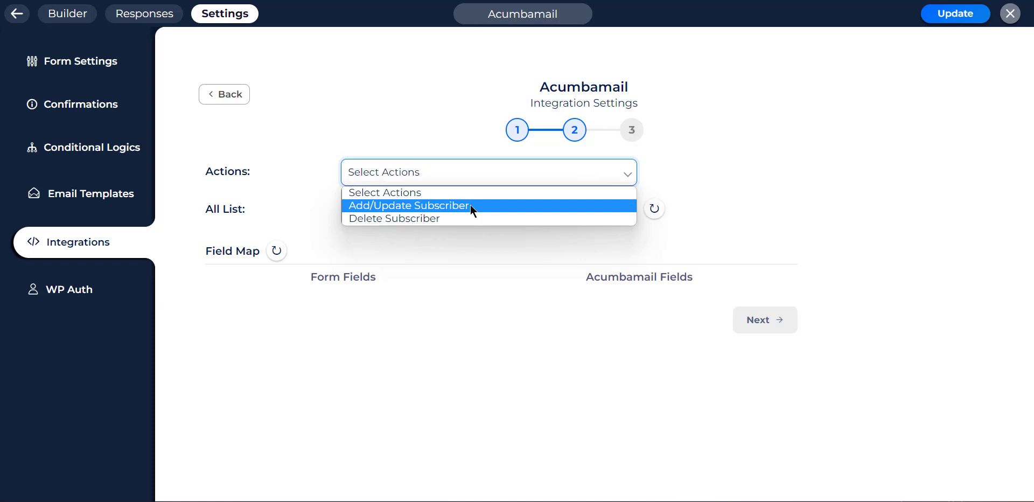
- Choose the Add/Update Subscriber action and the Bit Form list
left_click(470, 205)
left_click(433, 213)
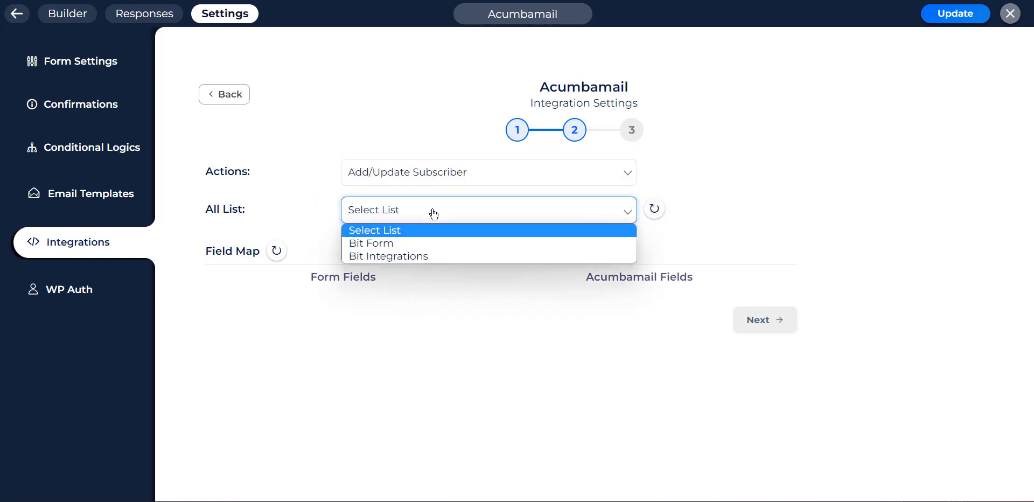
left_click(405, 243)
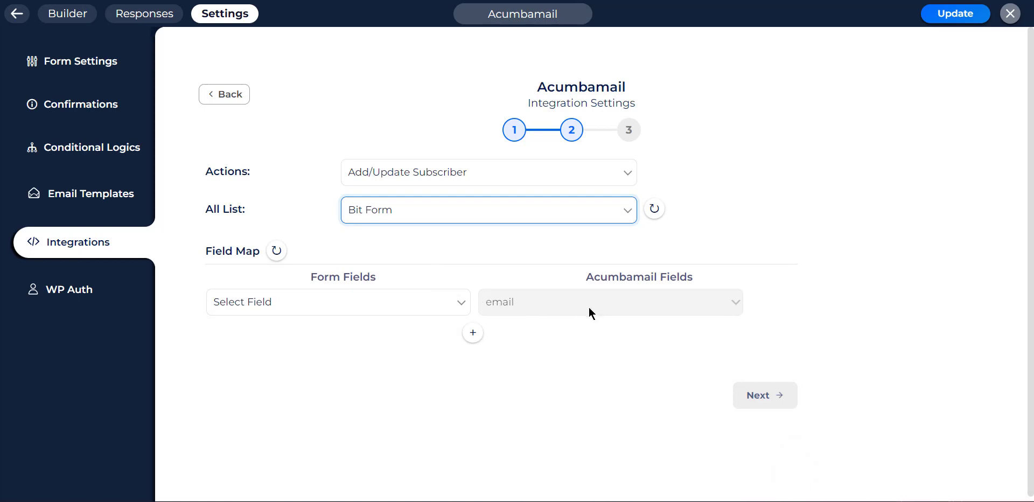
- Map the form's Email to email and First Name to Acumbamail's First Name
left_click(345, 306)
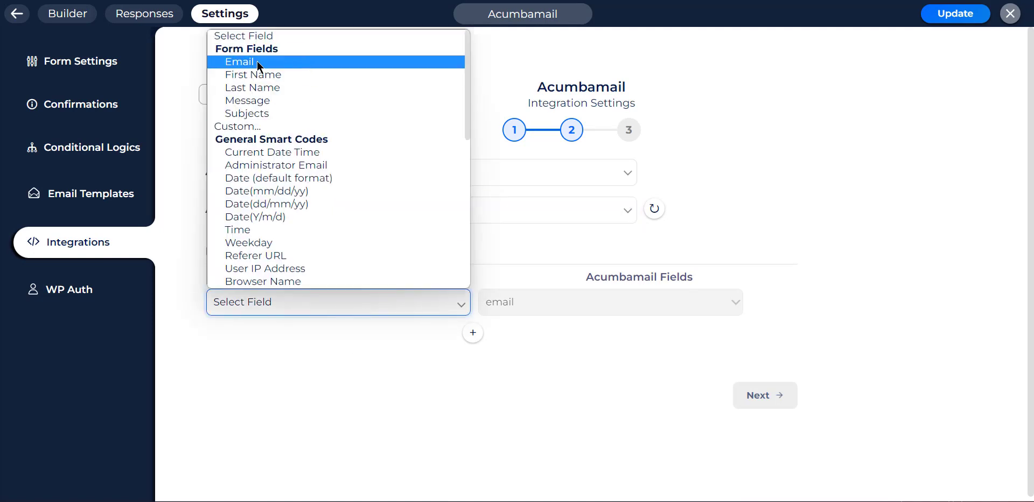
left_click(257, 60)
left_click(473, 333)
left_click(525, 336)
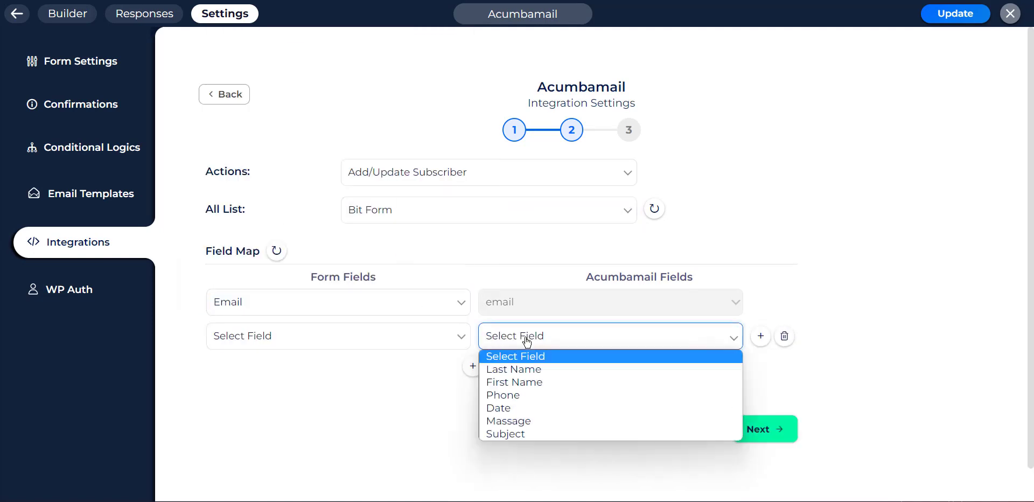
left_click(526, 382)
left_click(431, 341)
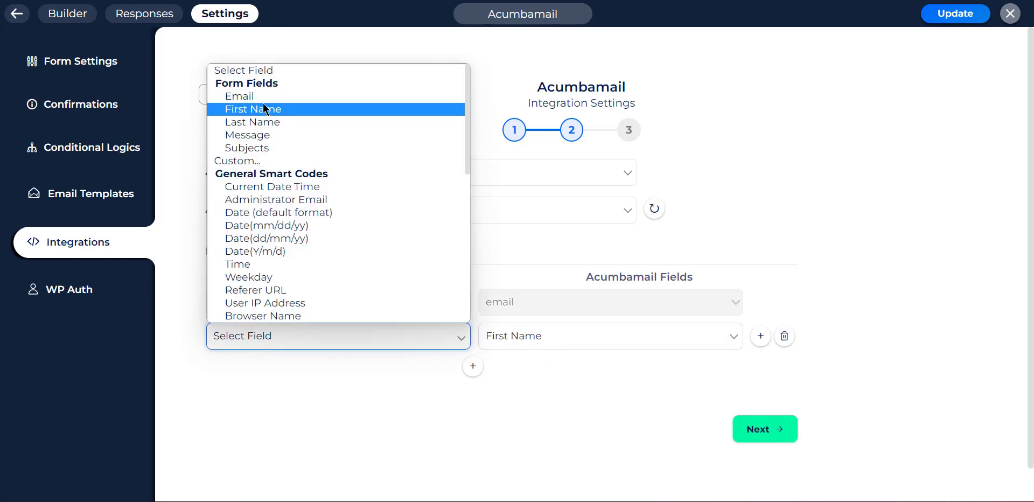
left_click(267, 105)
- Add a third field-map row pairing Last Name with Acumbamail's Last Name
left_click(473, 366)
left_click(506, 371)
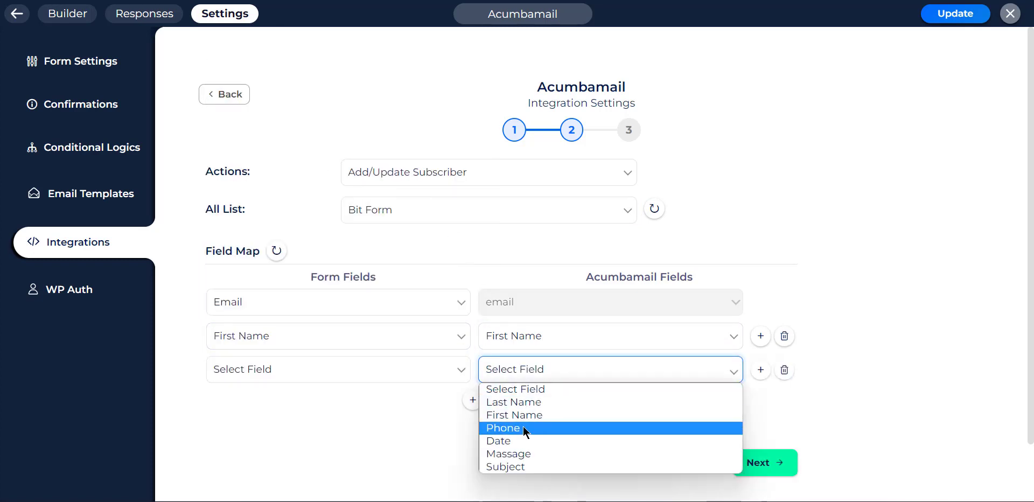
left_click(524, 407)
left_click(414, 372)
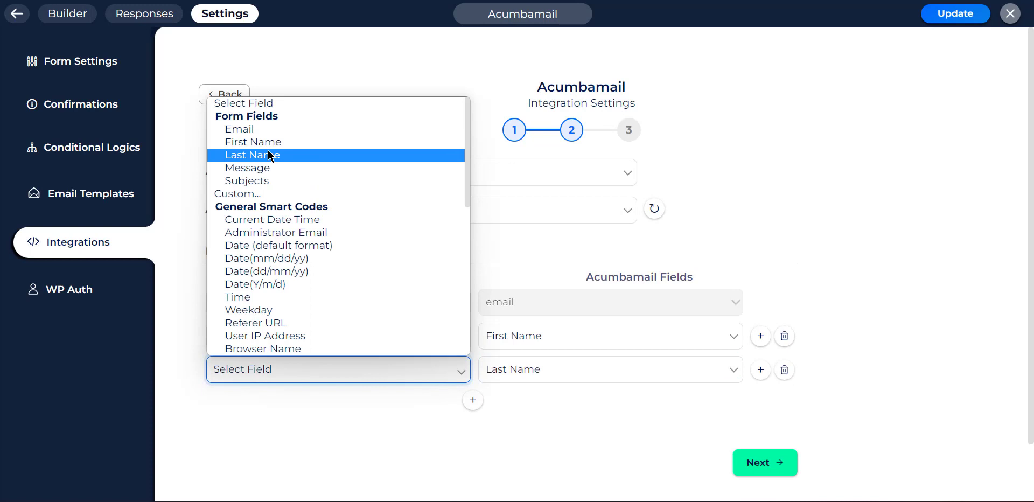
left_click(349, 153)
- Add a fourth row mapping the form's Message field to Acumbamail's Massage
left_click(473, 400)
left_click(534, 405)
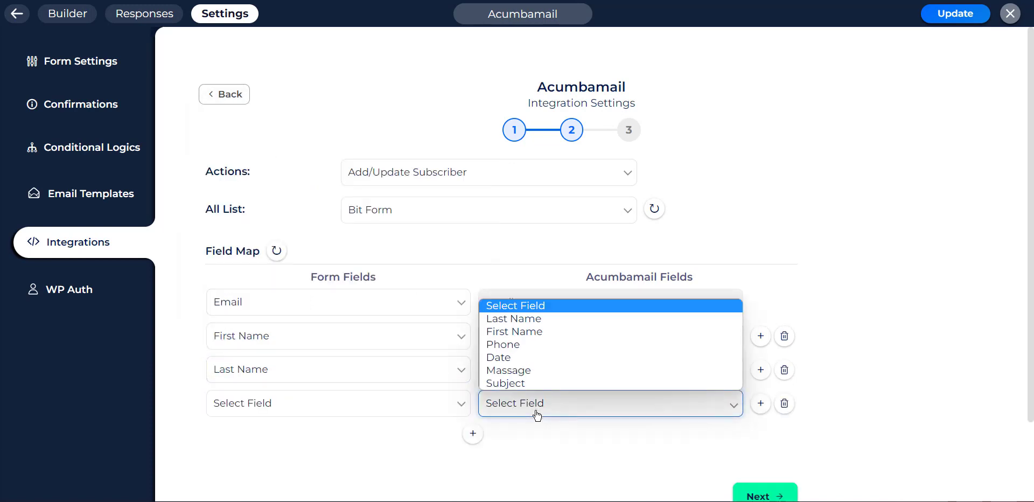
left_click(519, 373)
left_click(379, 409)
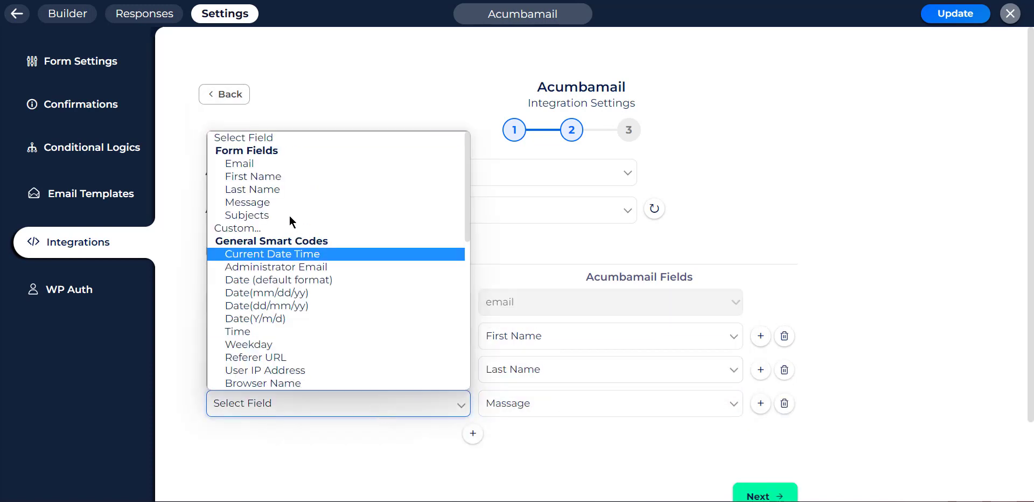
left_click(266, 207)
key("m")
- Add a fifth row mapping the form's Subjects field to Acumbamail's Subject
left_click(473, 433)
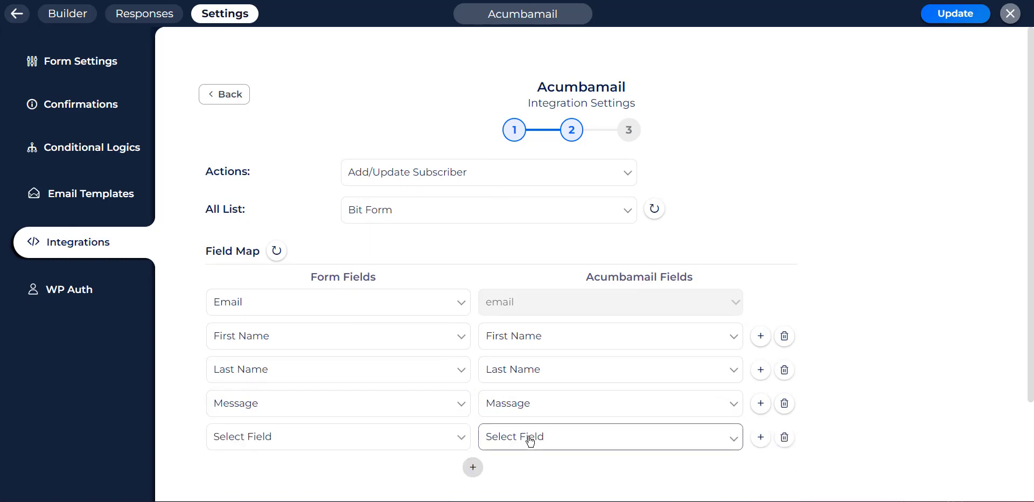
left_click(528, 435)
left_click(525, 416)
left_click(446, 436)
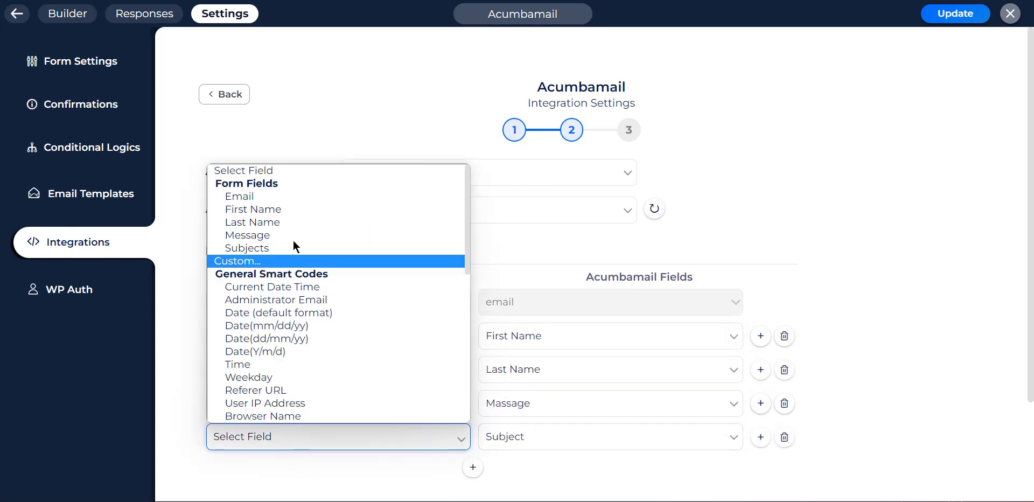
left_click(243, 248)
scroll(538, 312, "down", 3)
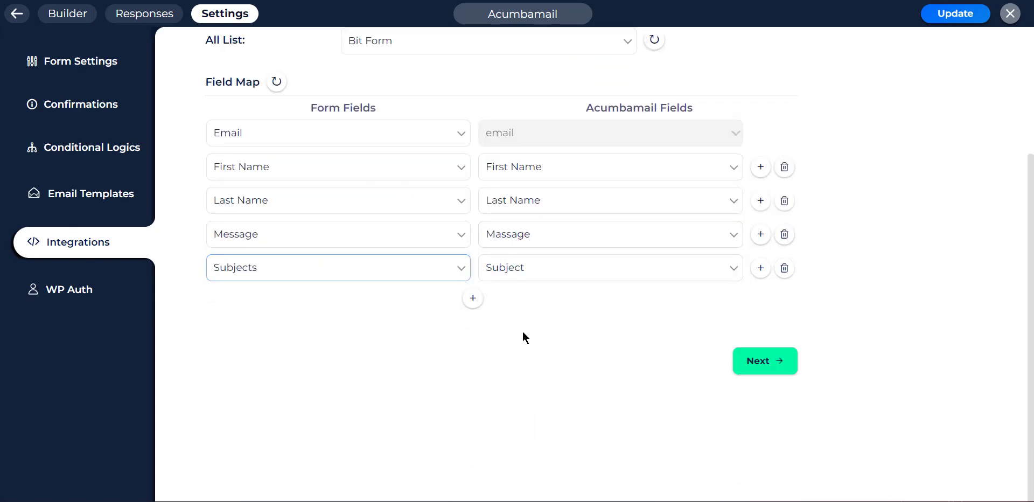
- Finish and save the Acumbamail integration, then go to the Conditional Logics page
left_click(755, 370)
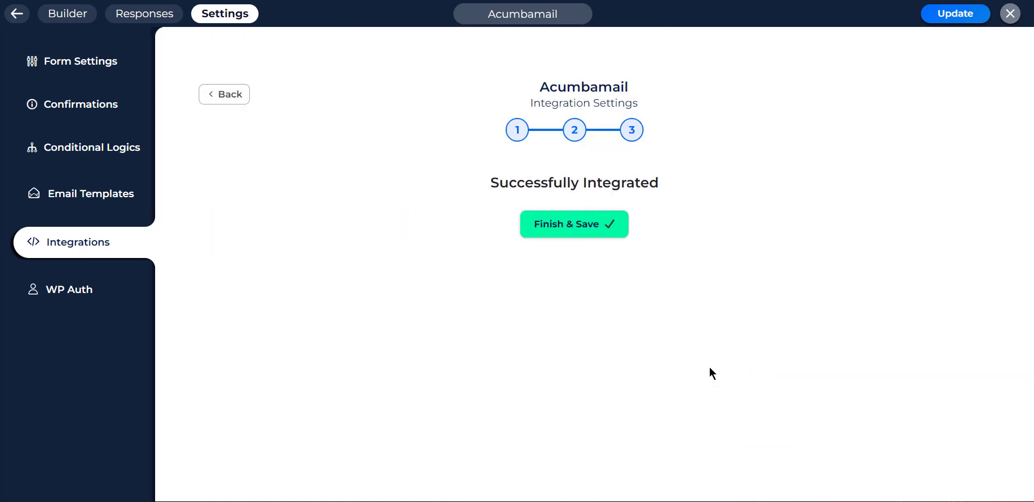
left_click(560, 226)
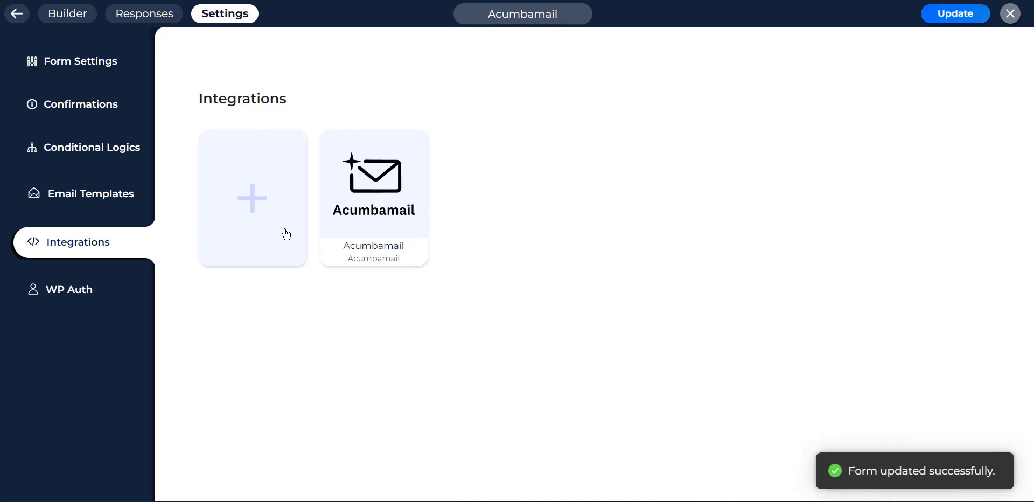
left_click(100, 148)
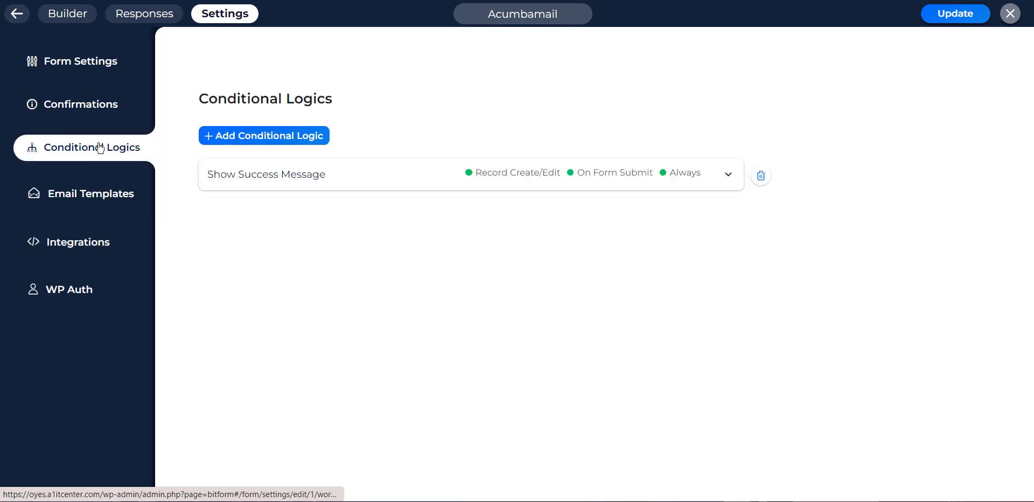
- Expand the Show Success Message rule and review its Action Run When, Effect and Behaviour settings
left_click(397, 180)
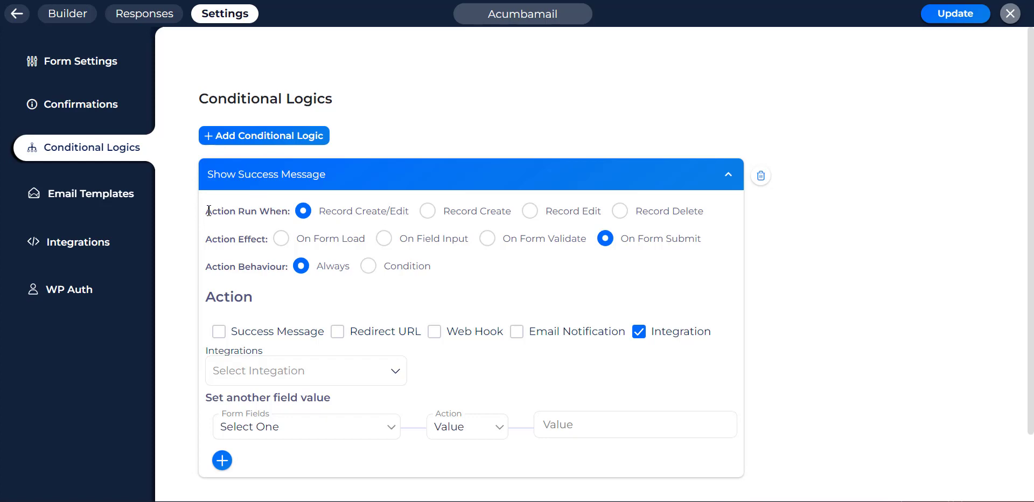
left_click_drag(208, 210, 287, 215)
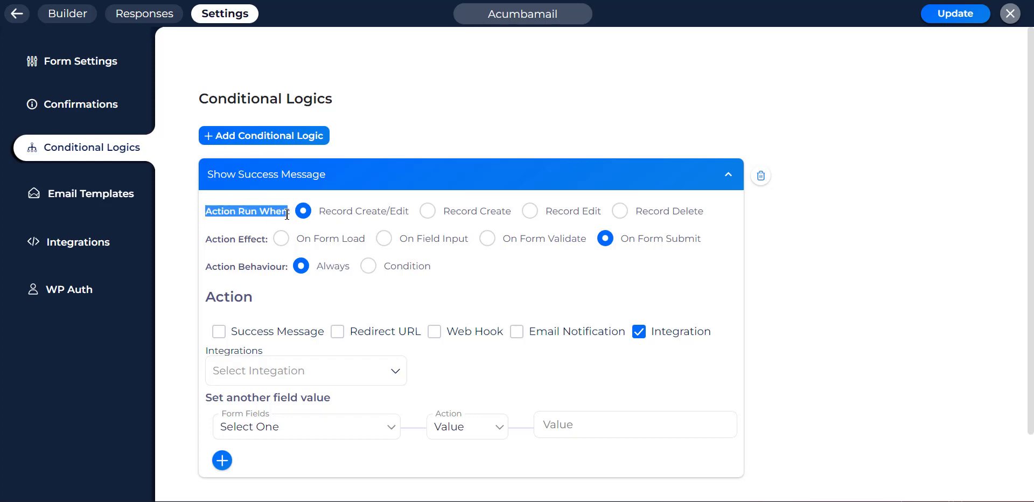
left_click(277, 258)
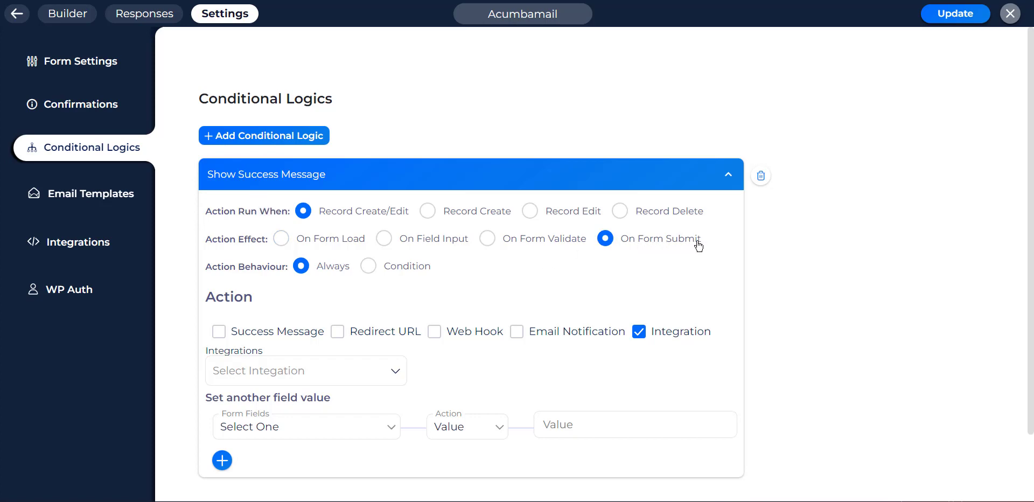
left_click_drag(207, 239, 265, 239)
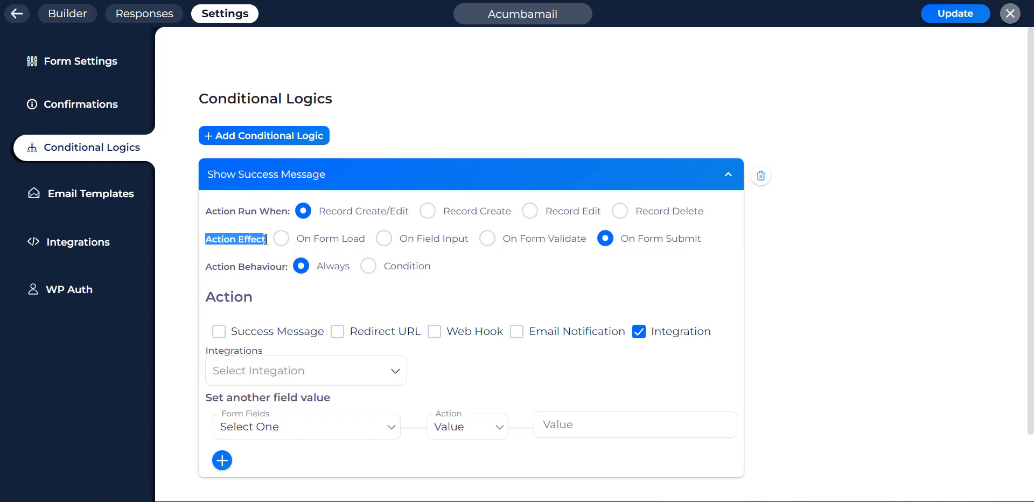
left_click(268, 241)
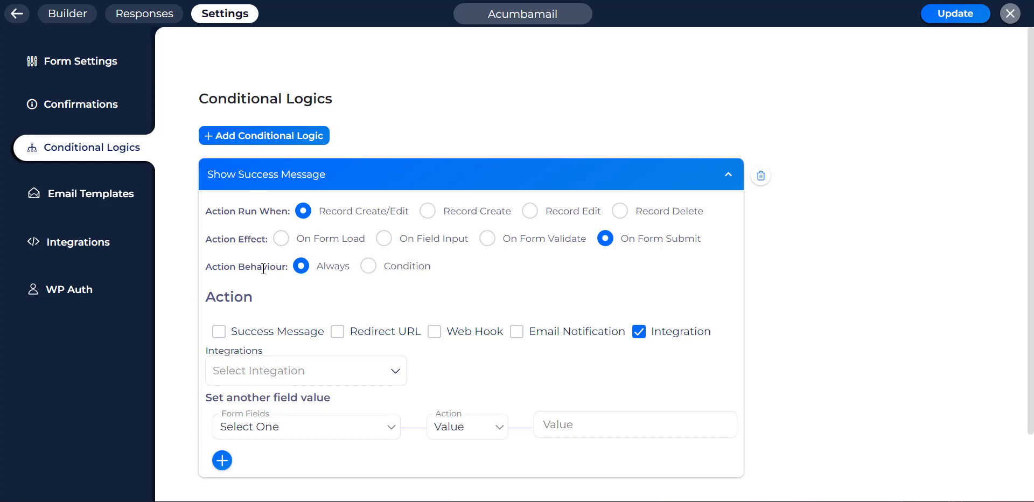
left_click_drag(204, 266, 268, 270)
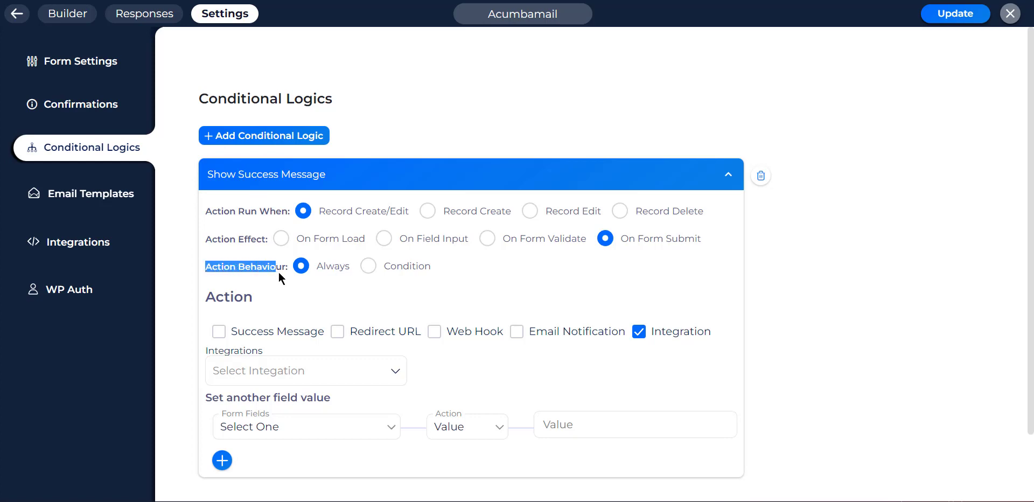
left_click(281, 269)
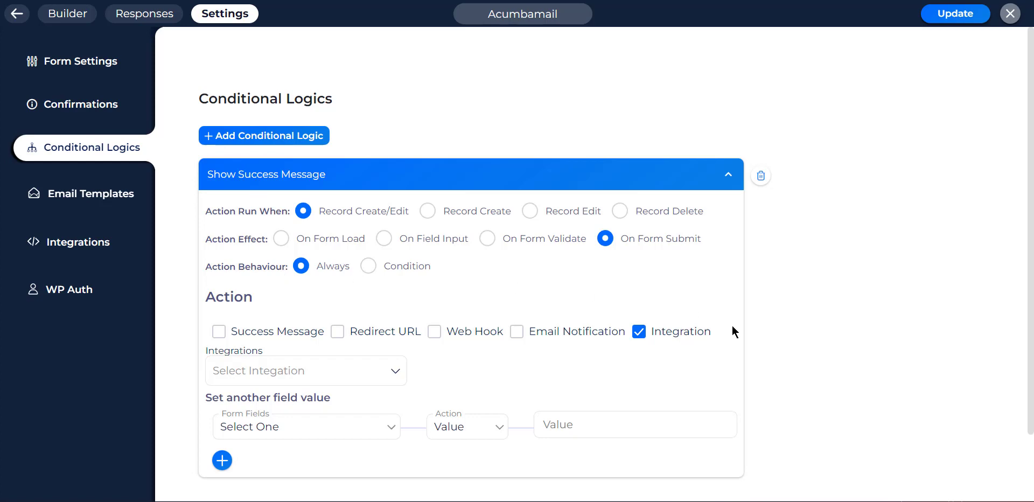
- Enable the Integration action with Acumbamail selected and save the form with Update
left_click(639, 332)
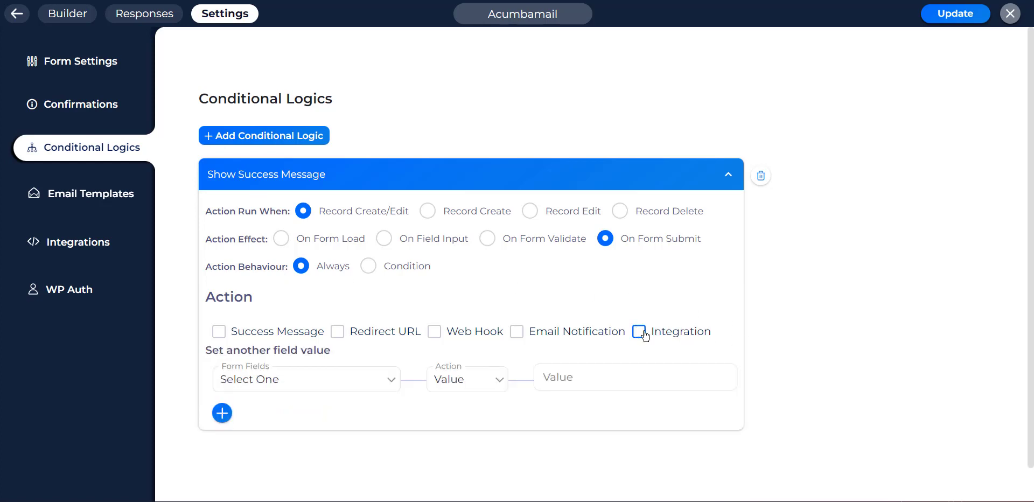
left_click(640, 332)
left_click(307, 376)
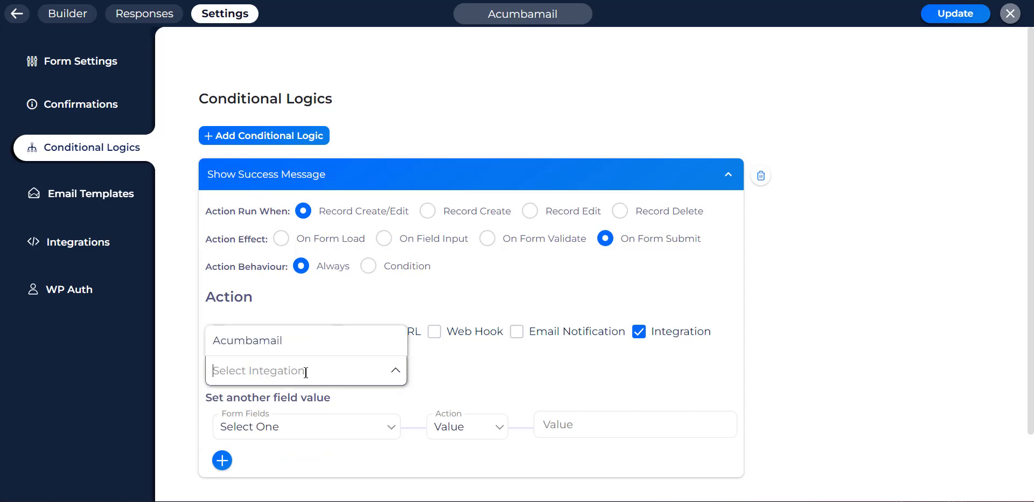
left_click(289, 340)
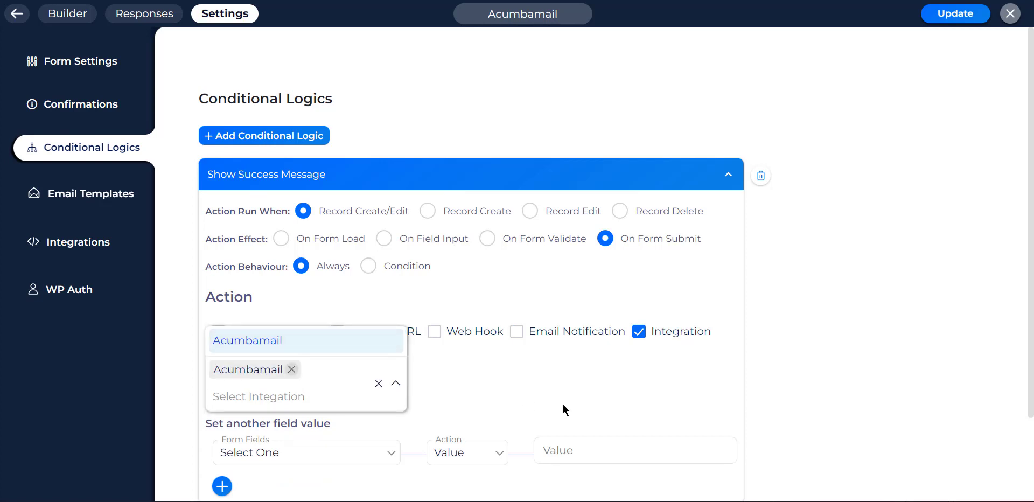
left_click(562, 403)
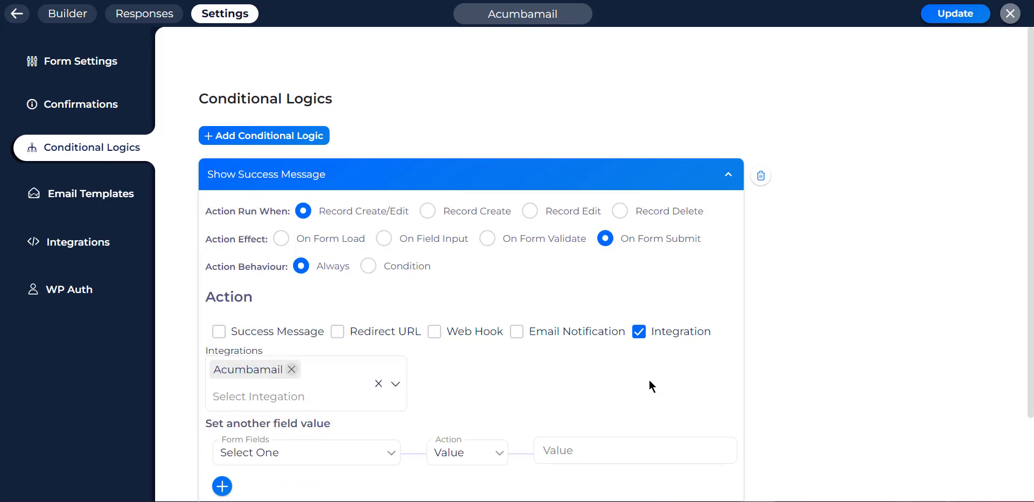
left_click(934, 20)
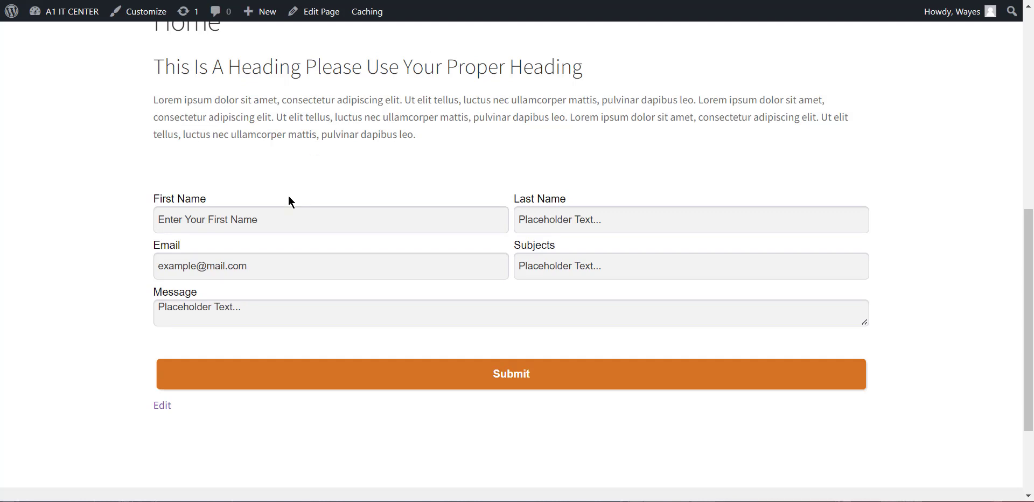
- Enter a test first name, last name and e-mail address in the front-end form
left_click(286, 215)
left_click(267, 222)
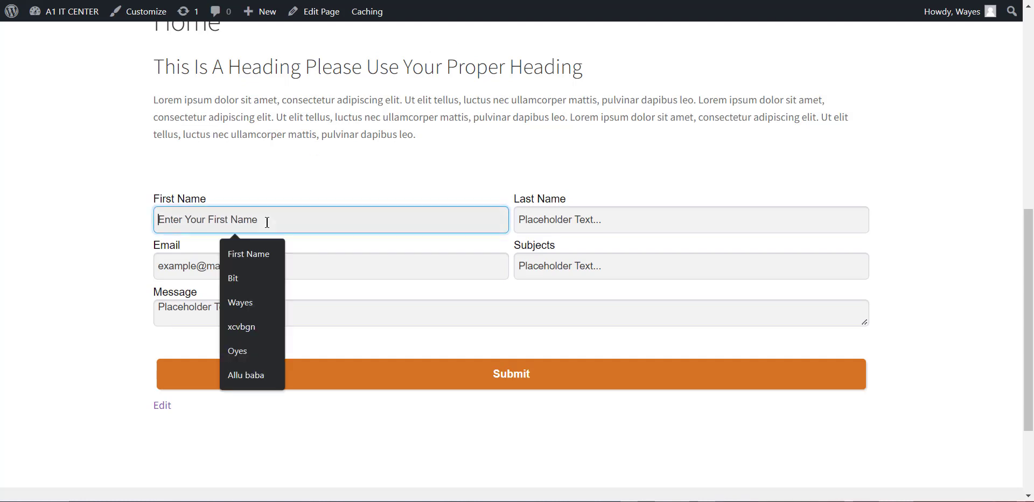
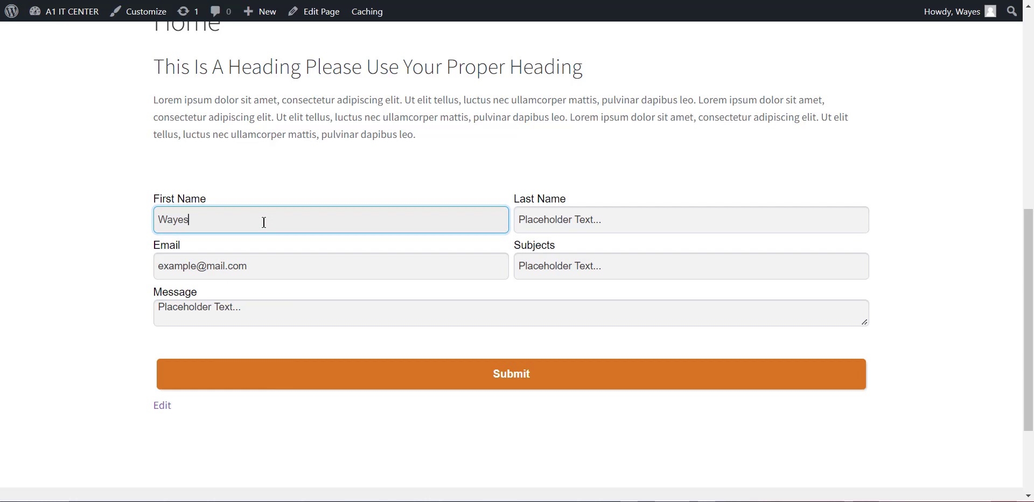
left_click(573, 213)
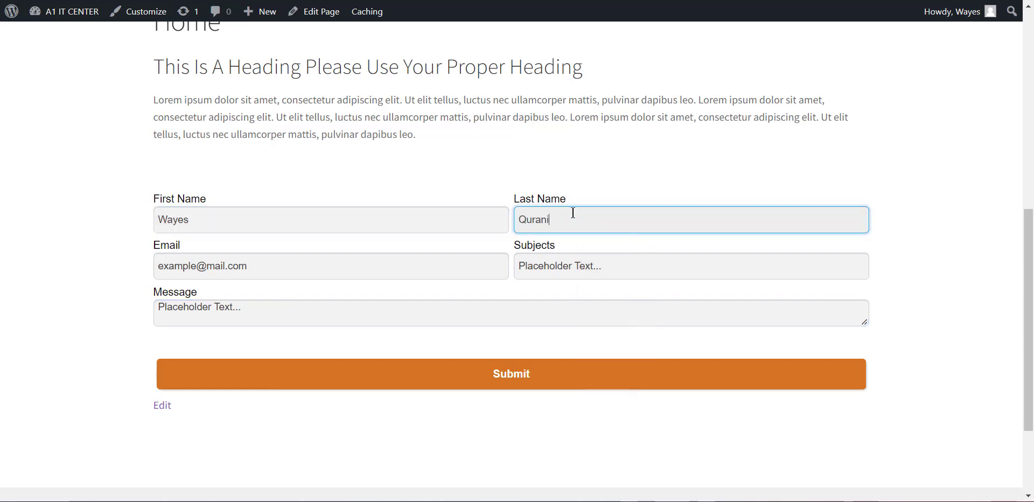
left_click(333, 279)
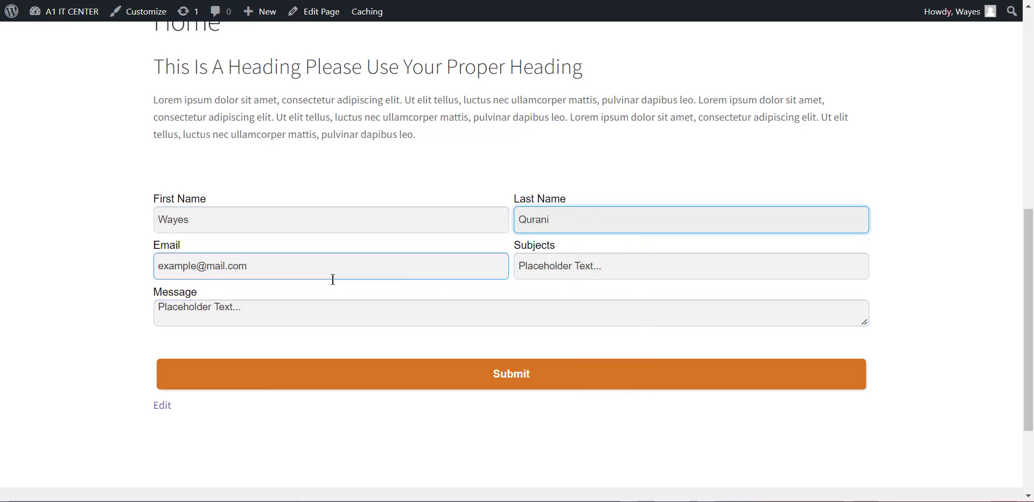
left_click(279, 268)
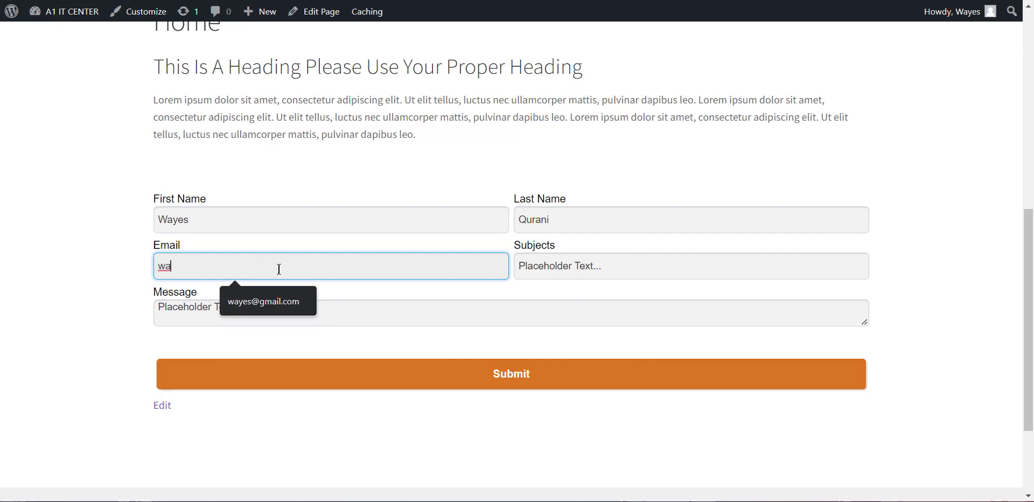
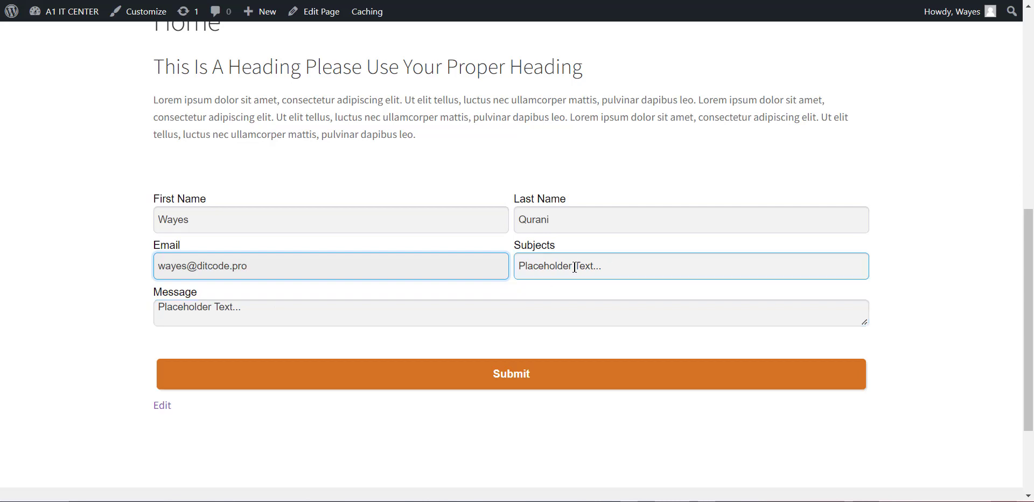
- Fill Subjects with 'Test' and Message with 'Hello World', then submit the form
left_click(575, 267)
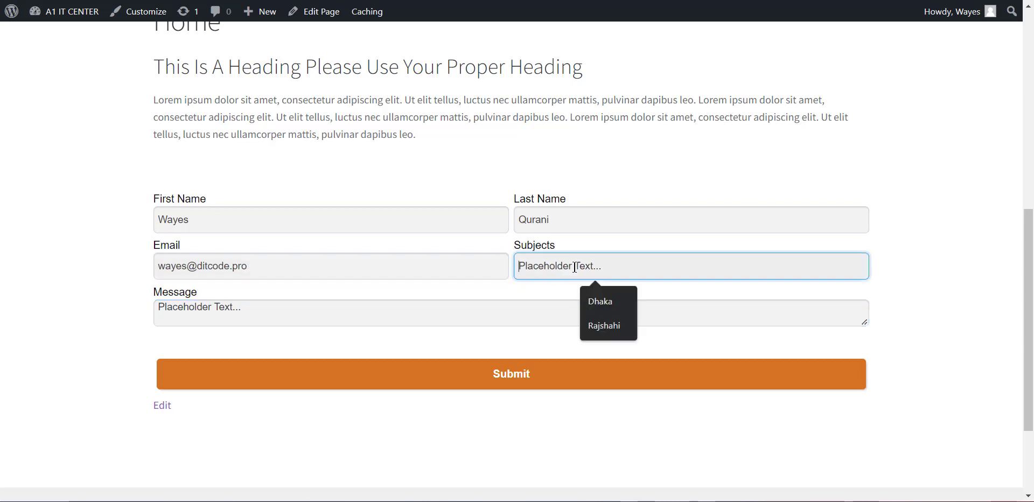
type("Test")
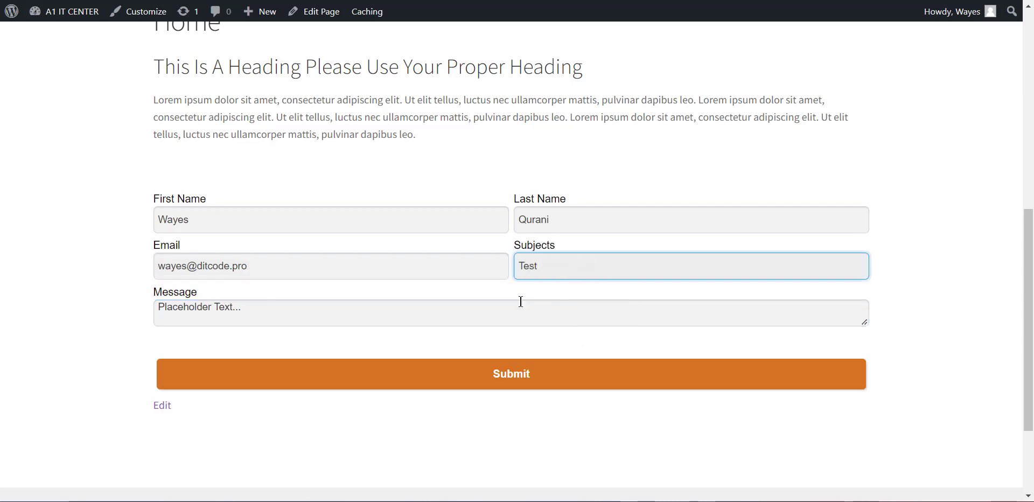
left_click(289, 319)
type("Hell")
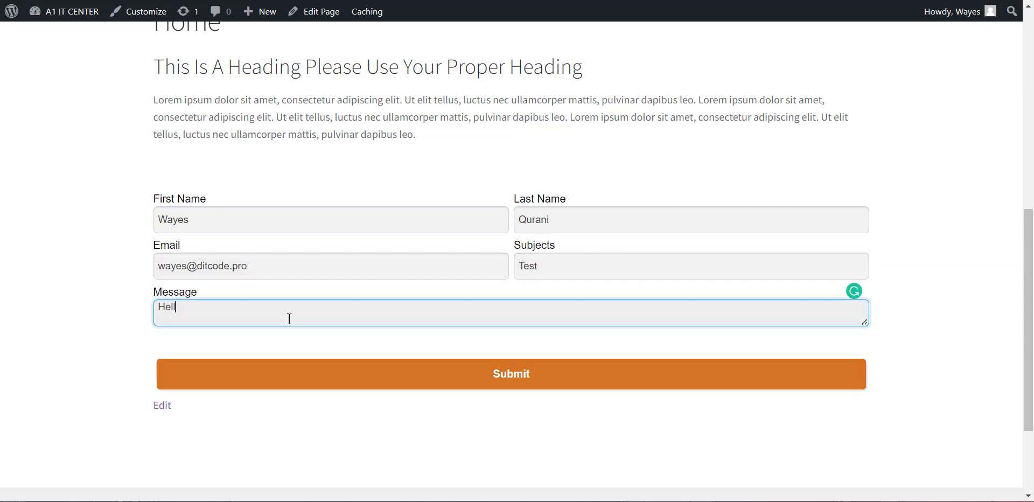
type("o World")
left_click(412, 383)
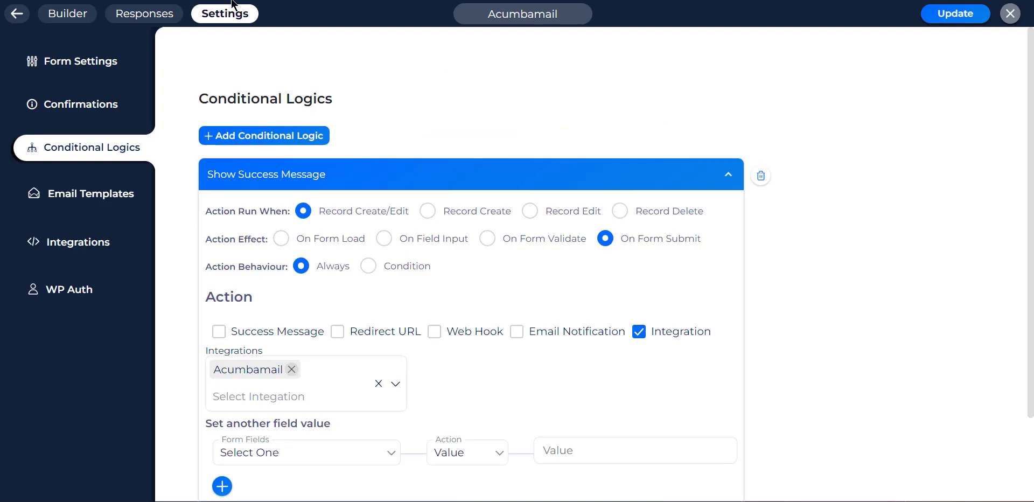
- Open the Acumbamail form's Responses page in Bit Form to review stored submissions
left_click(138, 16)
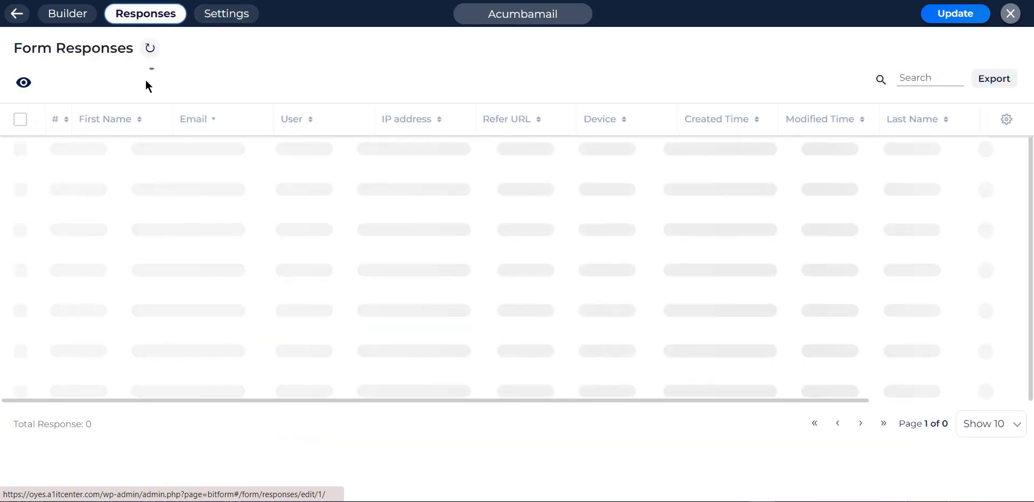